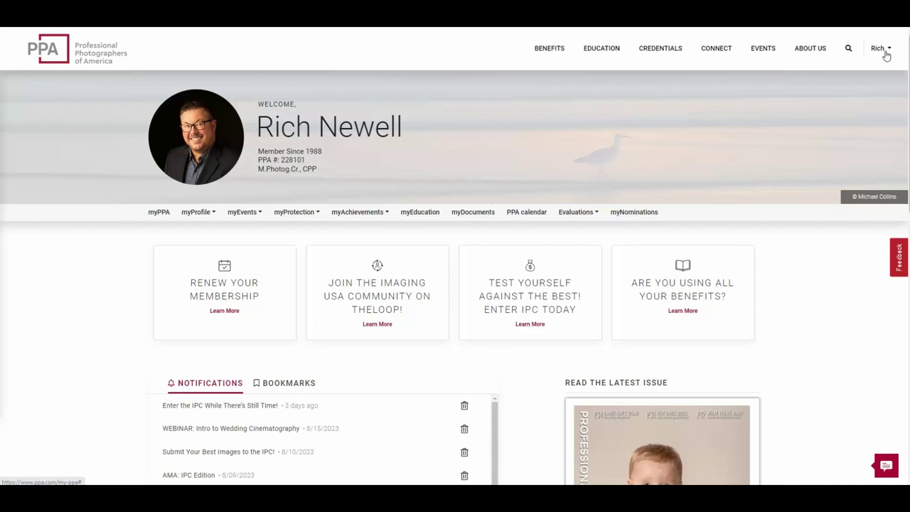
- From myEvents, go to My Photo Competitions and open a blank IPC entry form
click(255, 214)
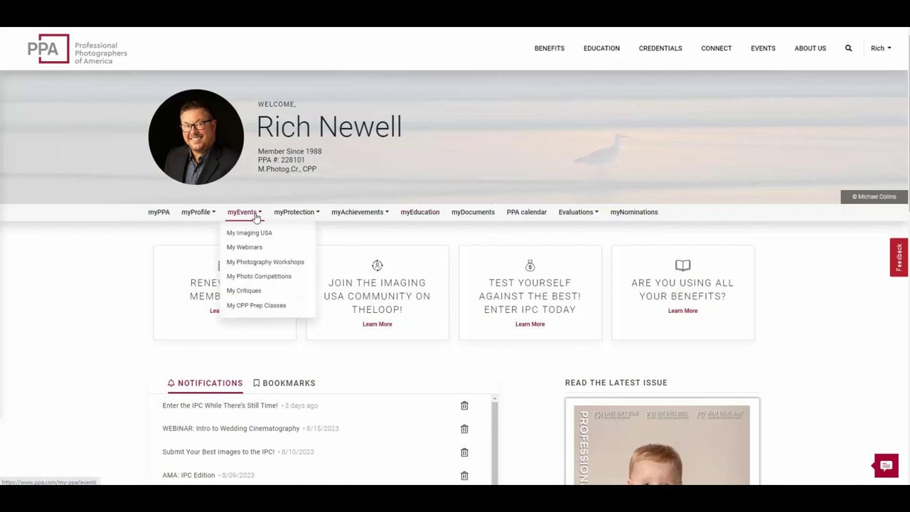
click(259, 277)
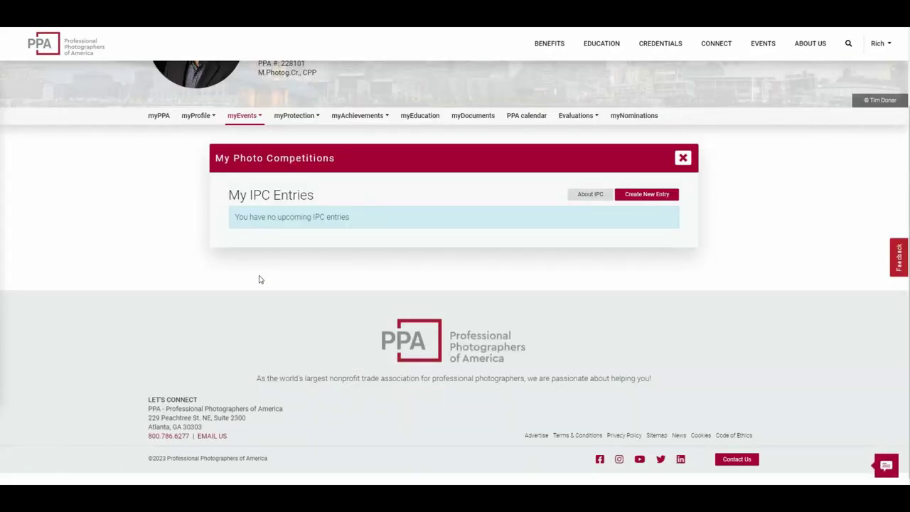
click(647, 199)
click(649, 196)
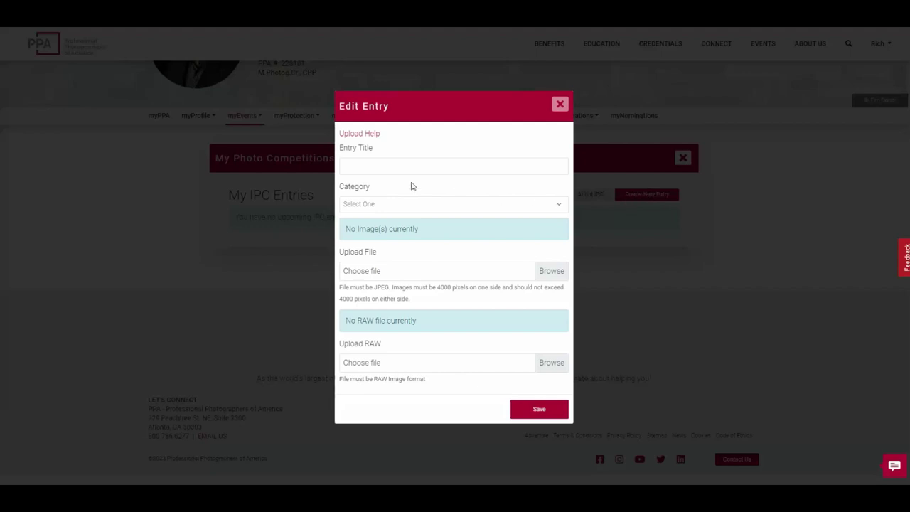
- Enter 'Test 1' as the entry title and choose the Commercial category
click(371, 168)
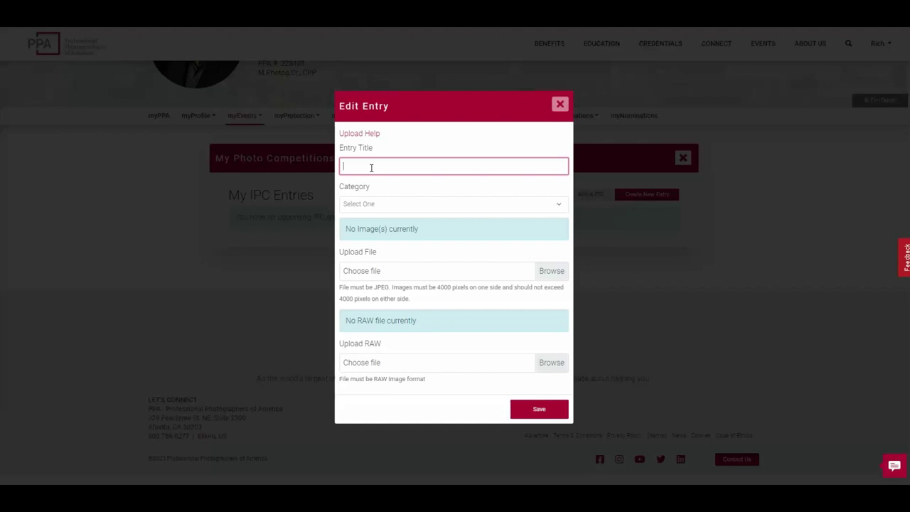
text(Tes)
text(t 1)
click(365, 206)
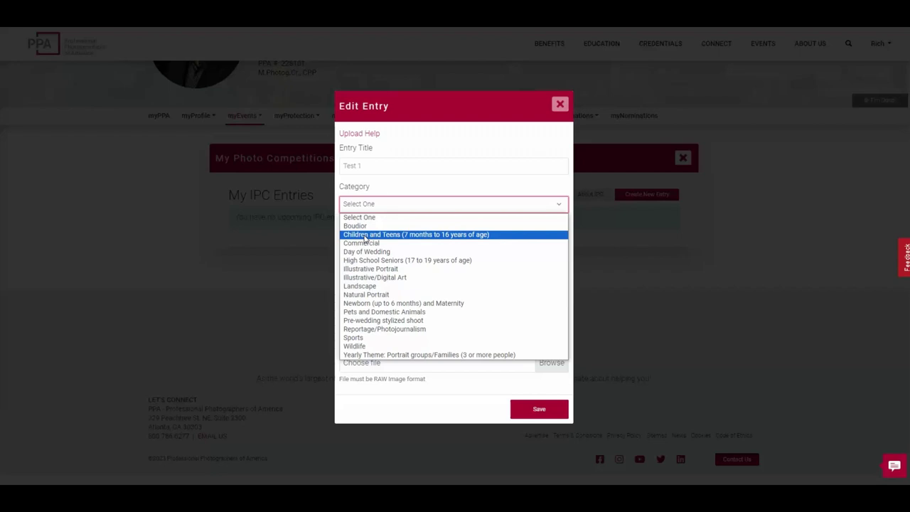
click(364, 243)
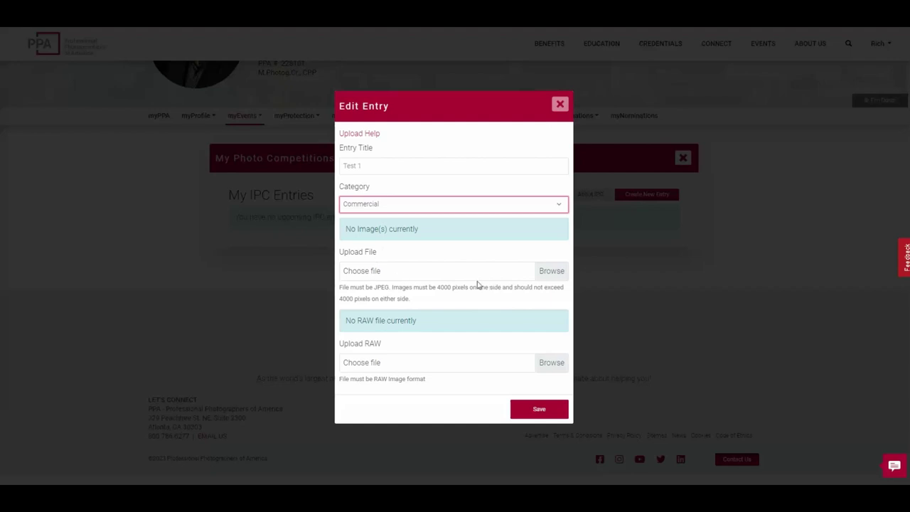
- Upload the .jpg image from the Demo images folder as the entry's image file
click(546, 275)
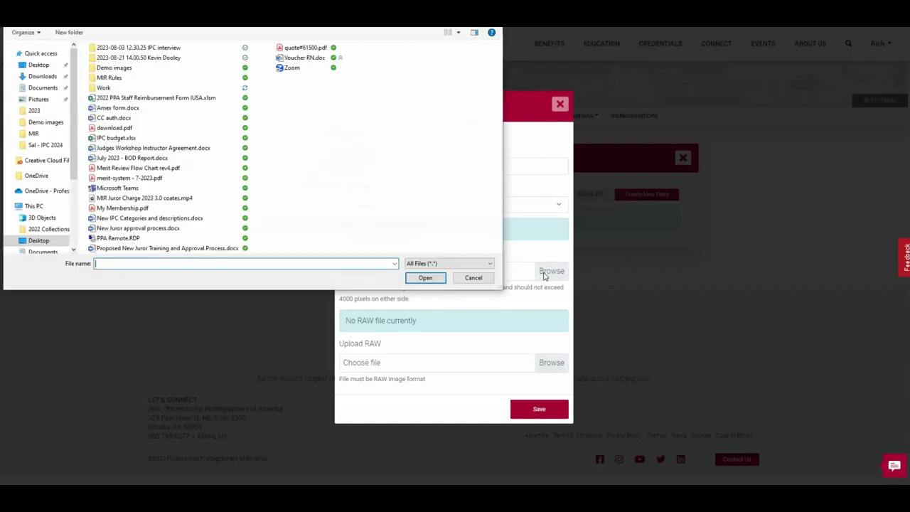
click(116, 68)
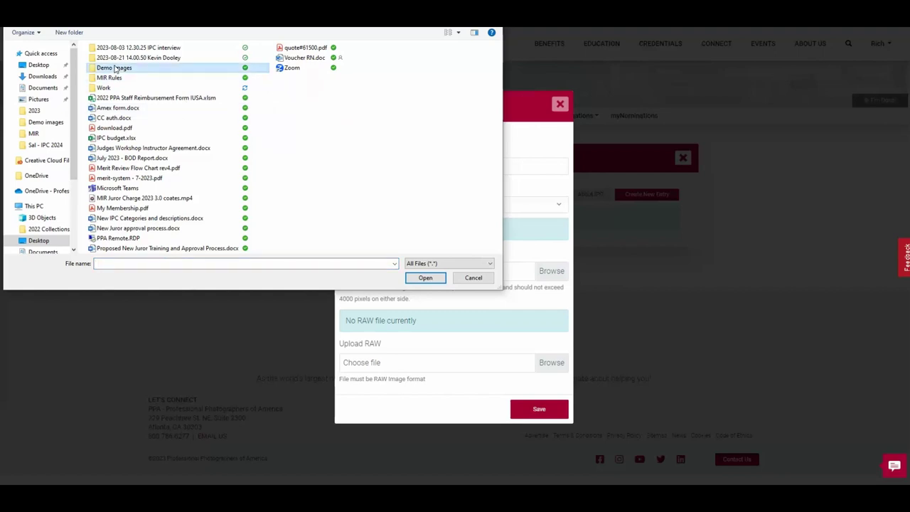
double_click(115, 68)
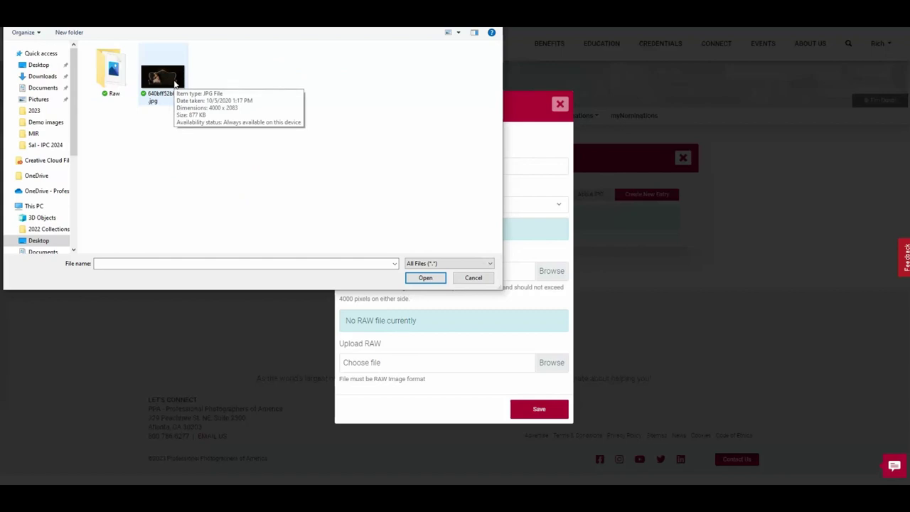
click(175, 83)
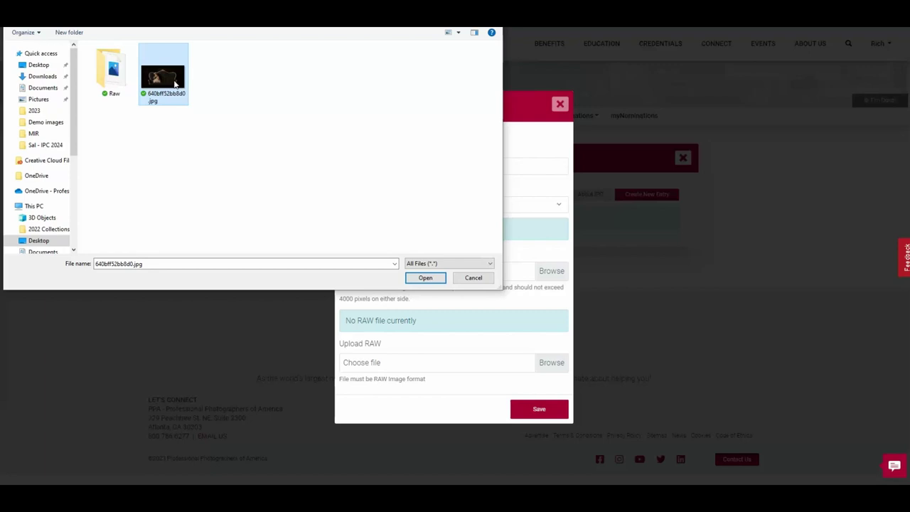
click(424, 279)
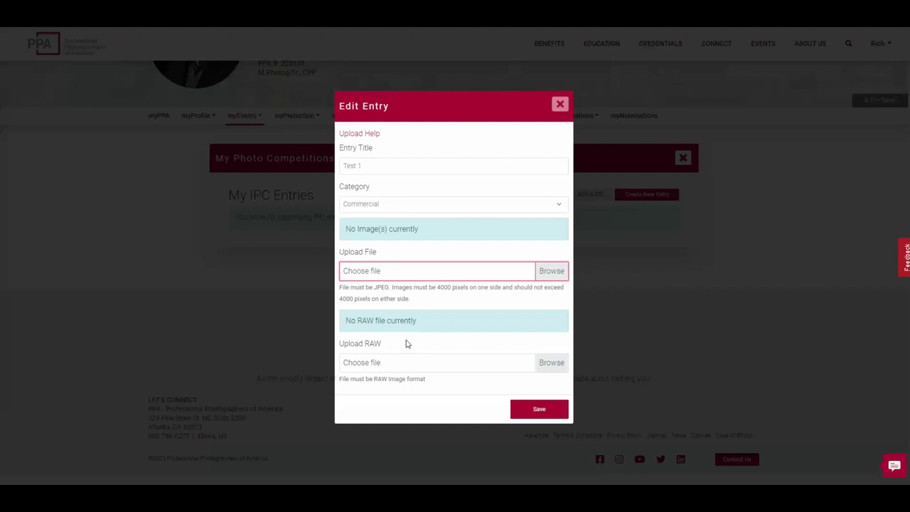
- Upload the RAW file from the Raw folder as the entry's RAW file
click(551, 367)
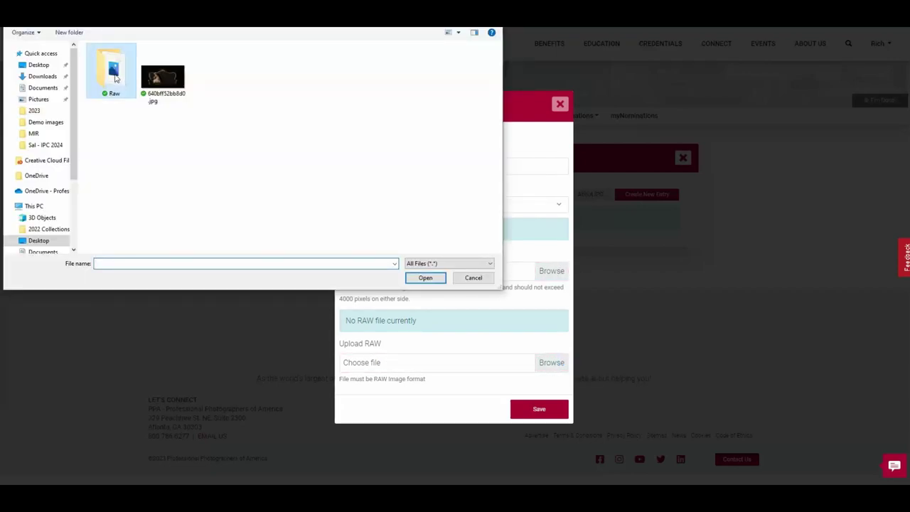
double_click(115, 76)
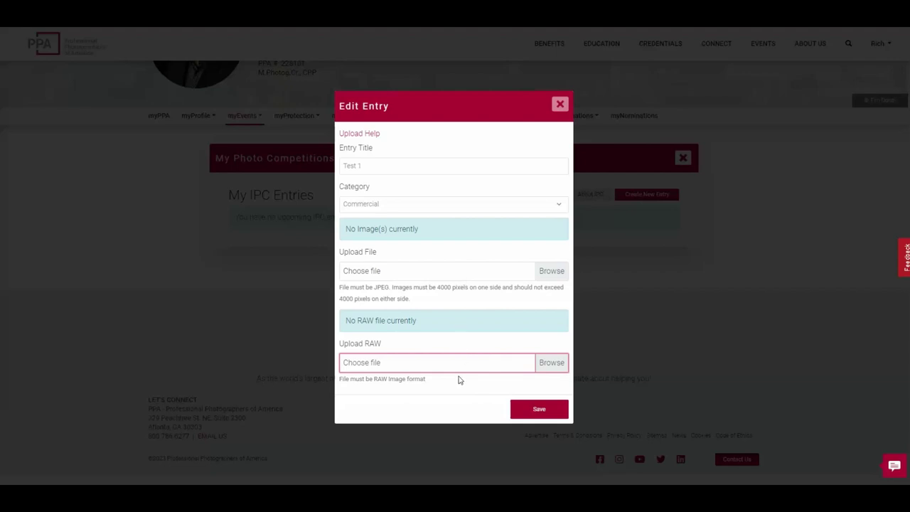
- Save the 'Test 1' Commercial entry in the Edit Entry dialog
click(526, 410)
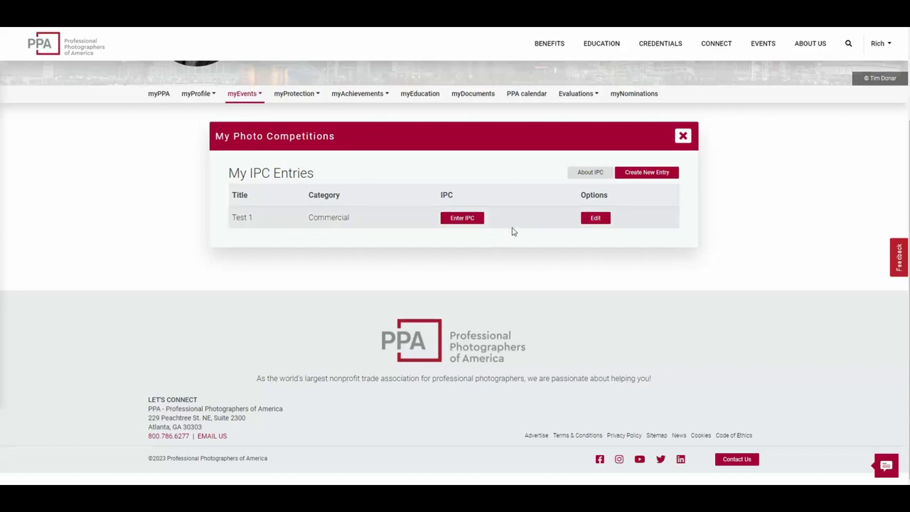
- Change the entry title from 'Test 1' to 'Cute kid', save, and return to the list
click(595, 219)
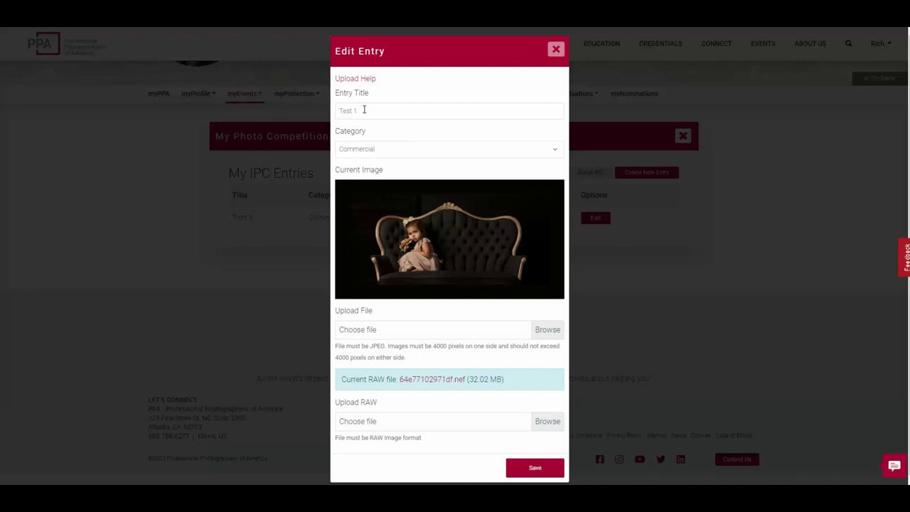
drag(356, 110, 337, 111)
text(Cu)
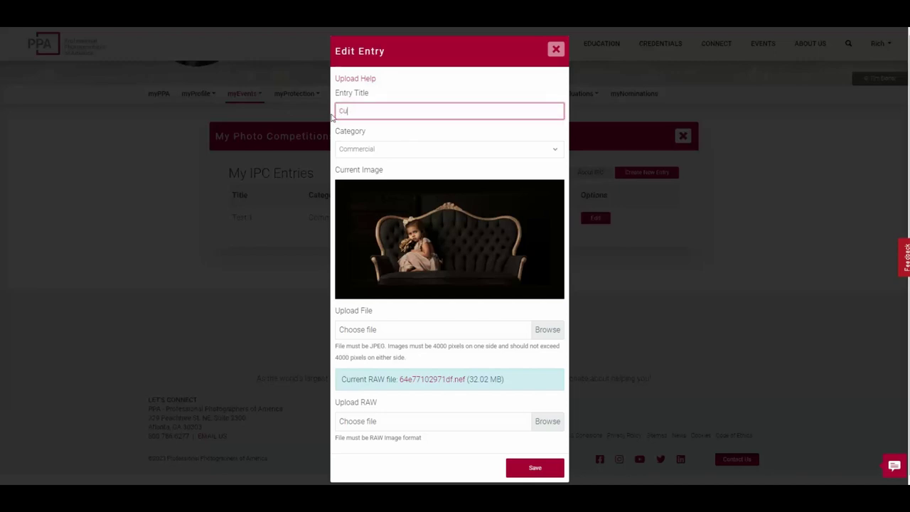
text(te k)
text(id)
click(530, 467)
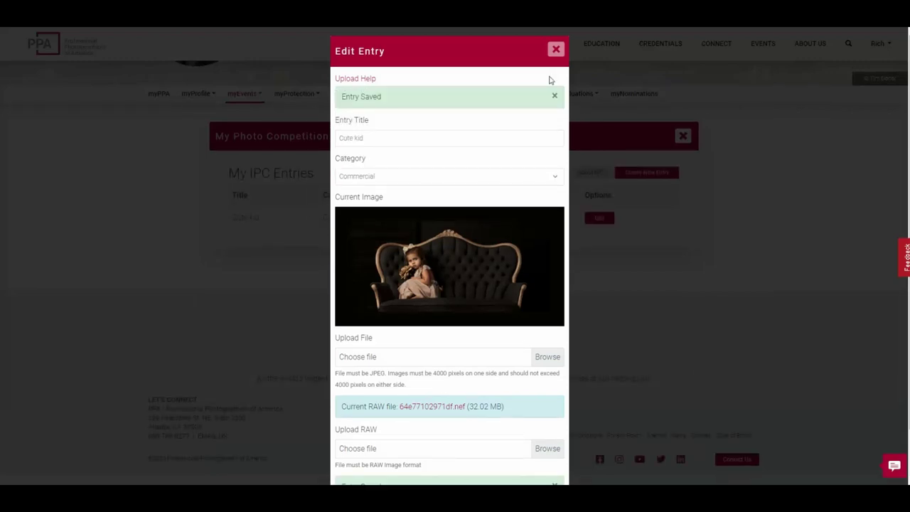
click(555, 49)
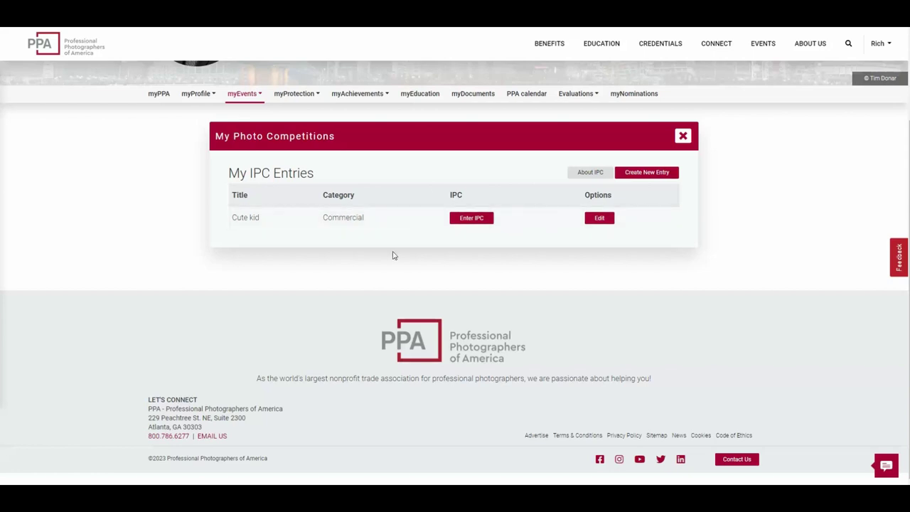
- Select 'Cute kid' for IPC 2024 entry and submit the $49 purchase
click(478, 219)
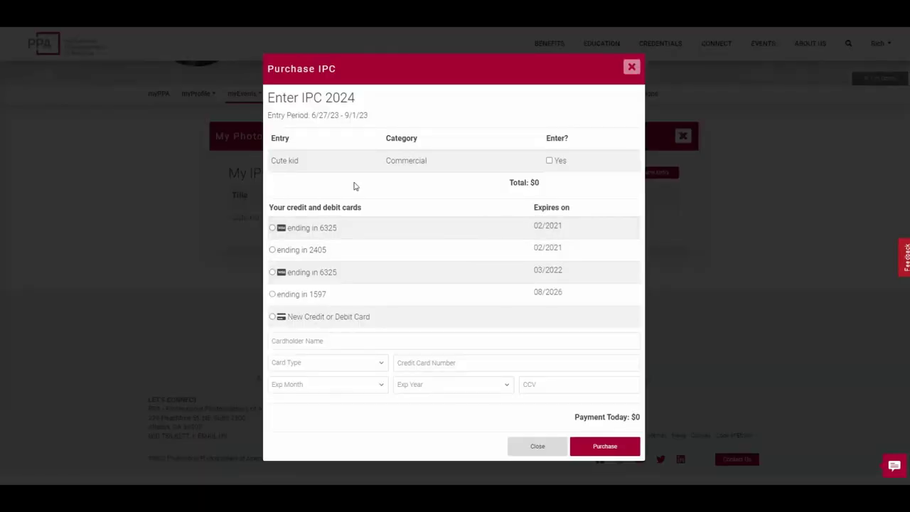
click(549, 160)
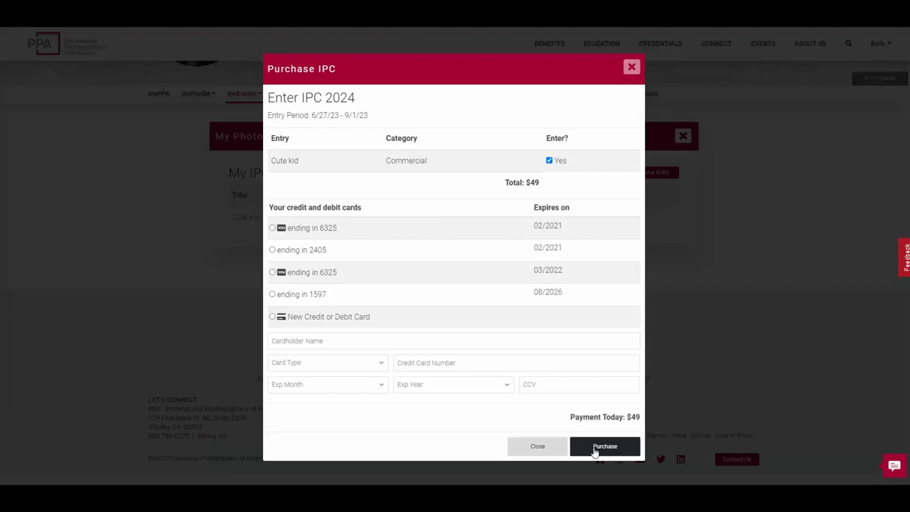
click(632, 70)
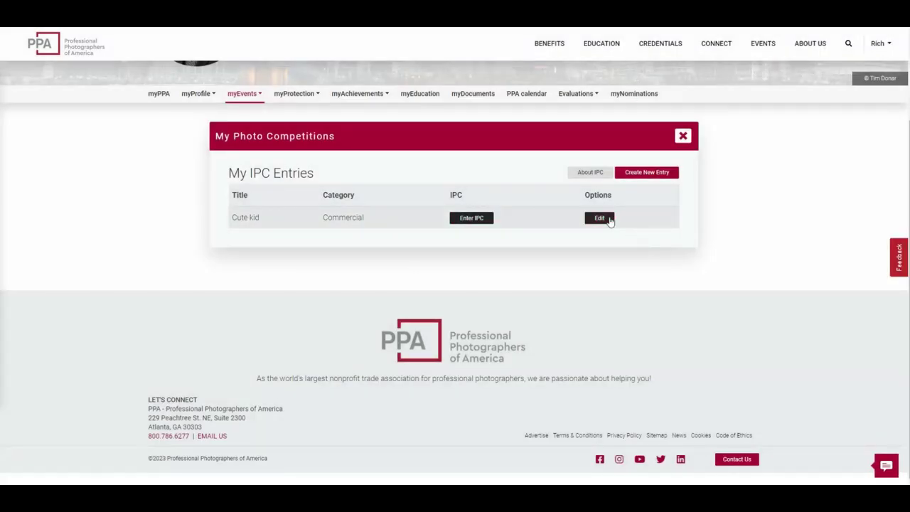
- Reopen the 'Cute kid' entry to review its attached image and RAW file
click(606, 219)
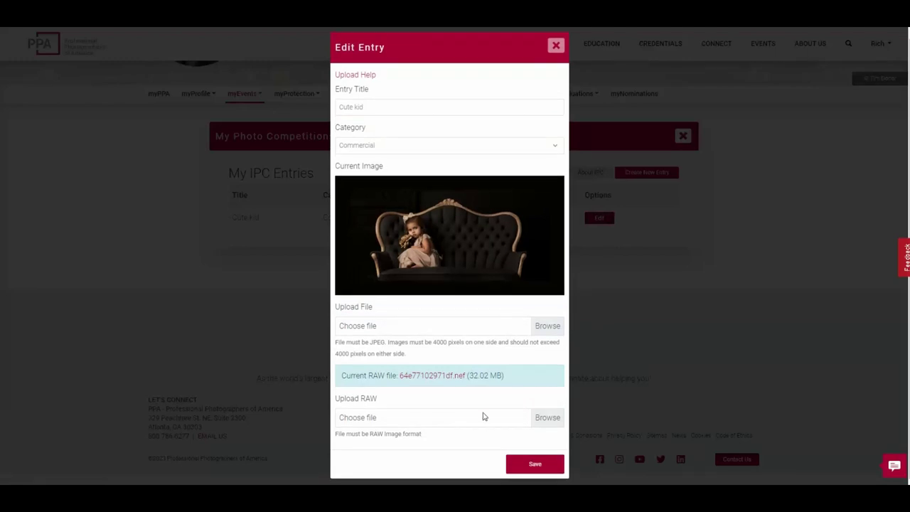